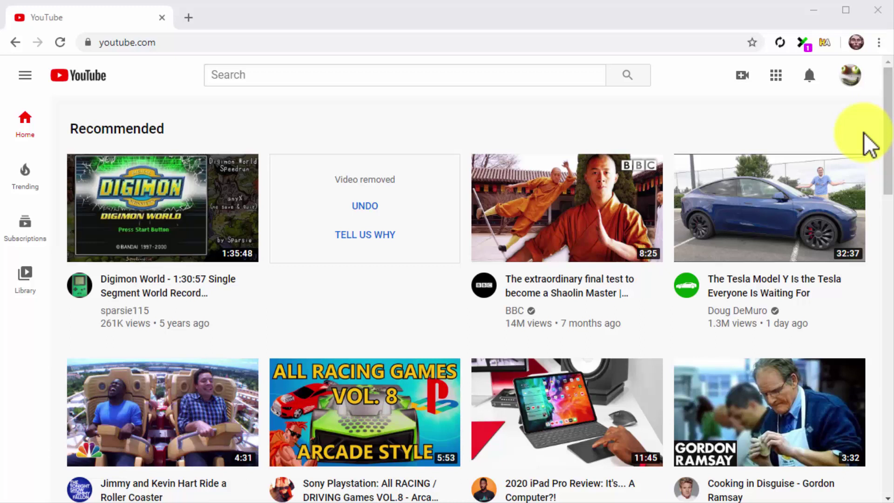
- Open the account menu from the avatar on the YouTube home page
click(850, 85)
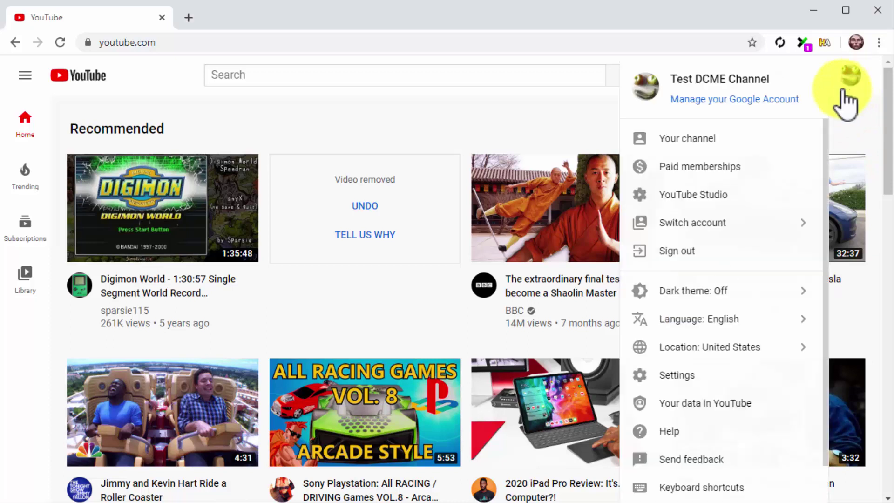
- Go to YouTube Studio, start a new live stream, and allow camera and microphone access
click(750, 187)
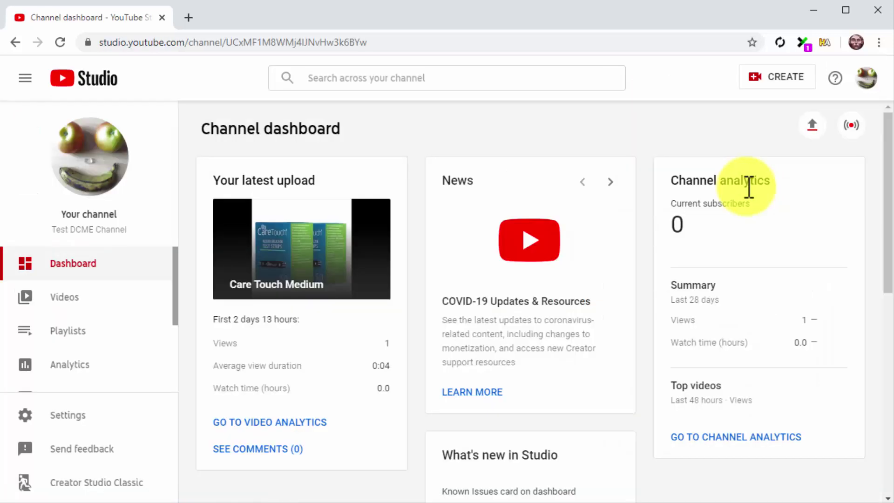
click(784, 79)
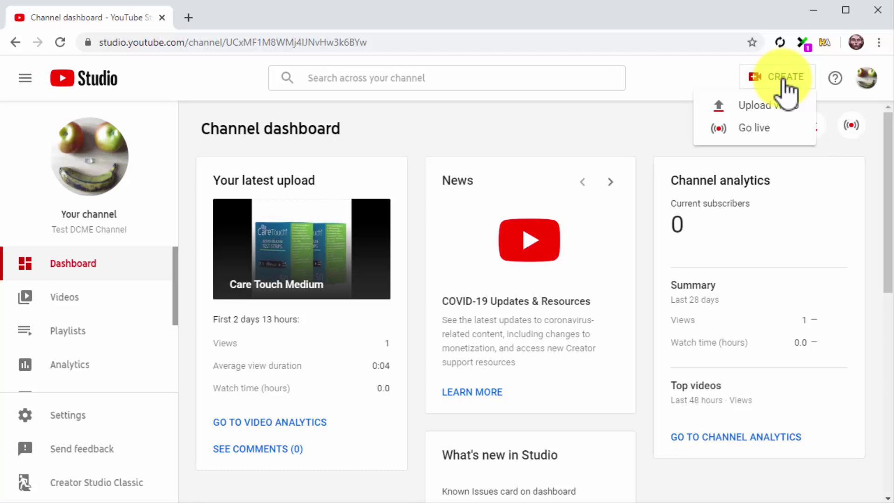
click(778, 127)
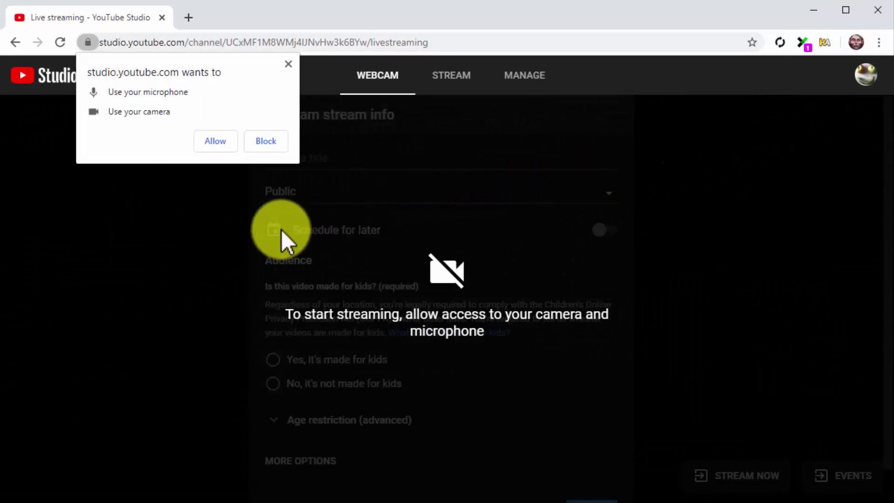
click(223, 141)
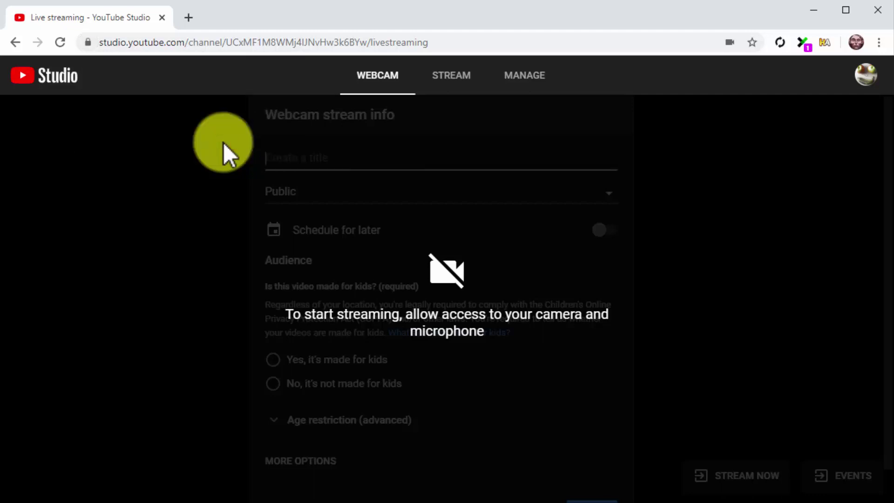
- Title the new stream 'Make Money With Local Marketing Sites' and start its description with a suggested sentence
click(456, 88)
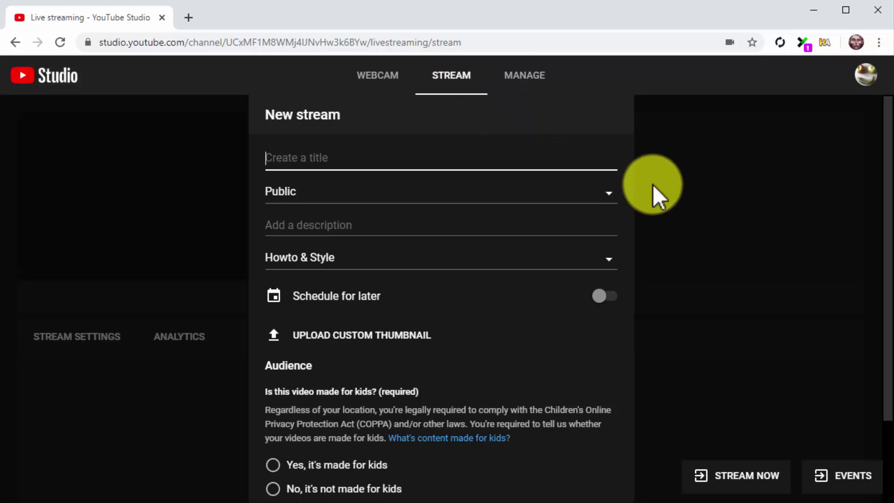
text(Make Money With Local Marketing Sites)
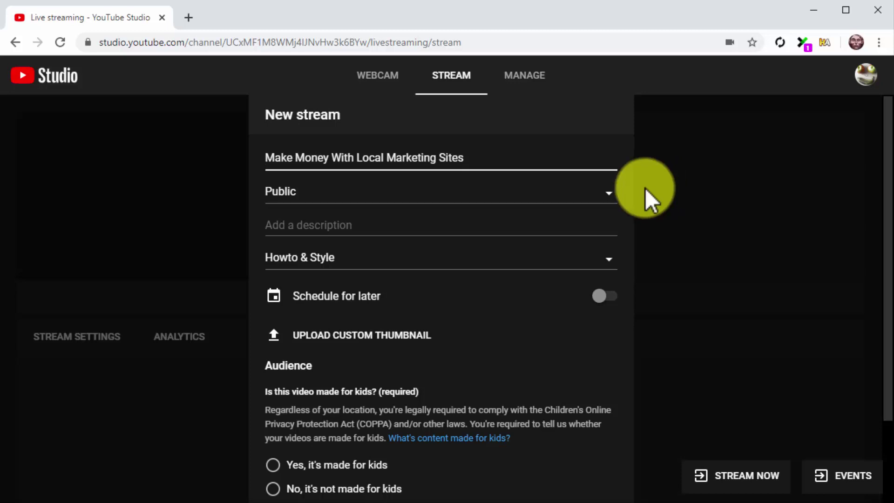
click(580, 224)
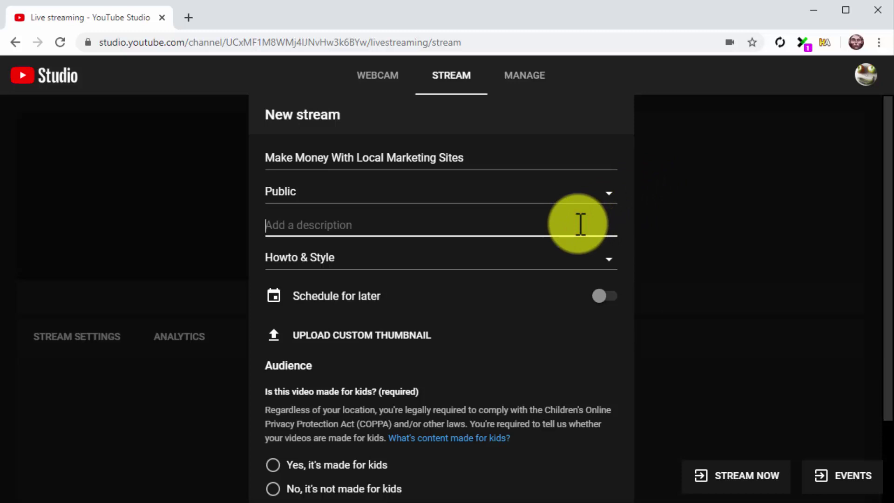
text(Would you l)
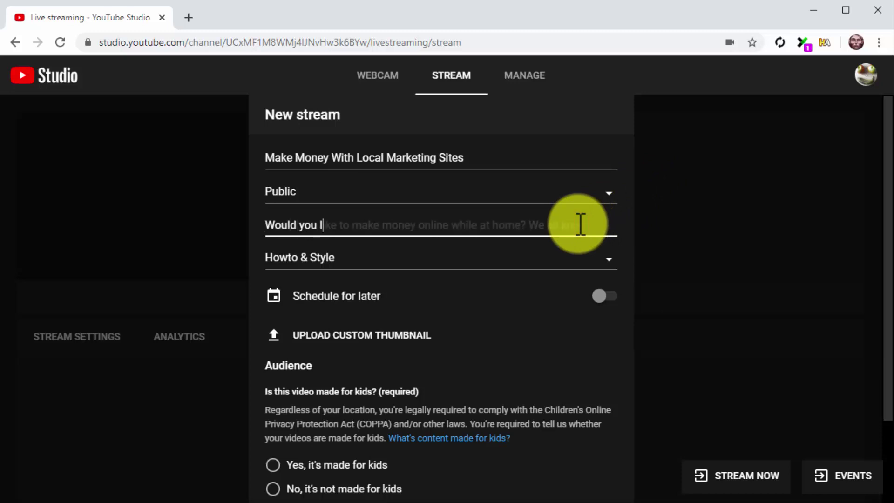
key(Tab)
key(Return)
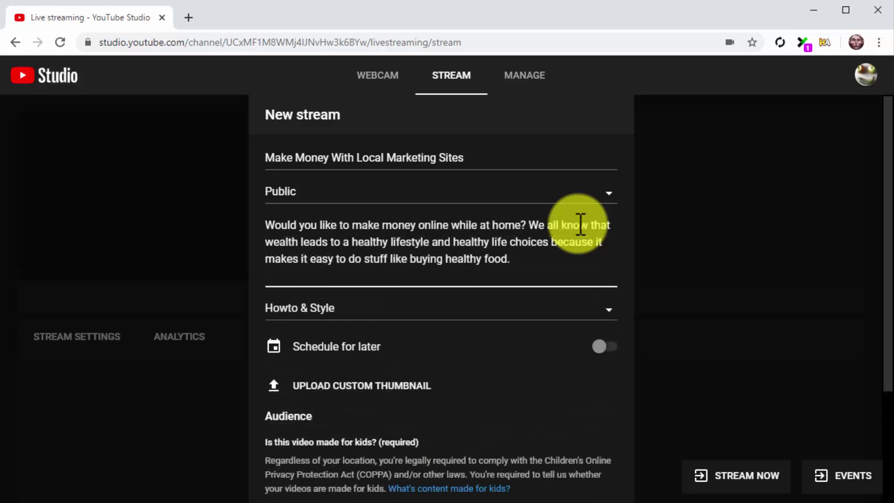
text(Today we)
key(Tab)
text(c)
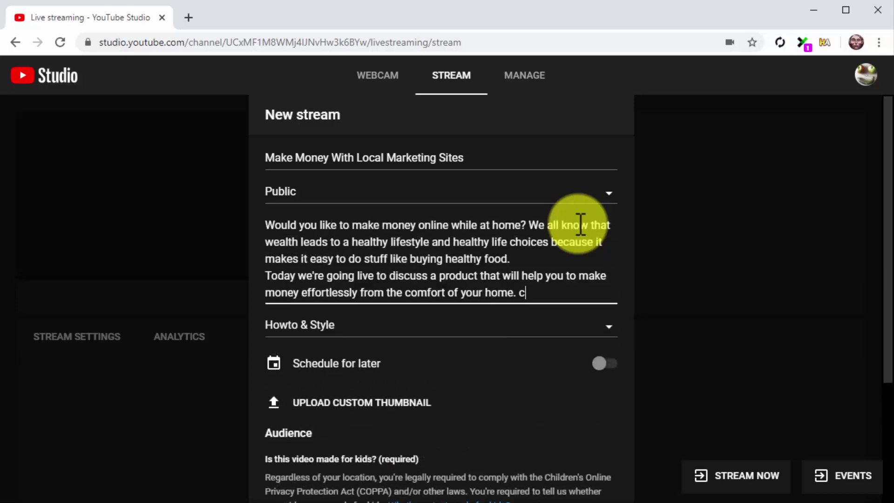
text(lic)
key(Tab)
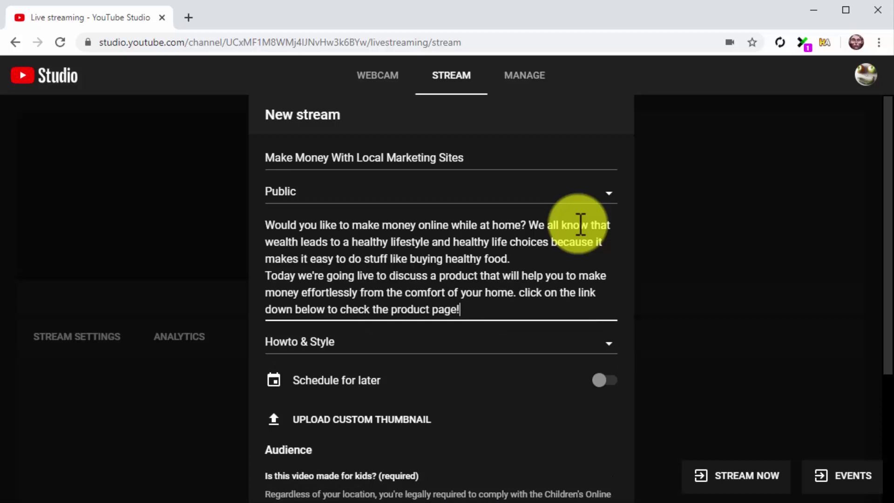
key(Return)
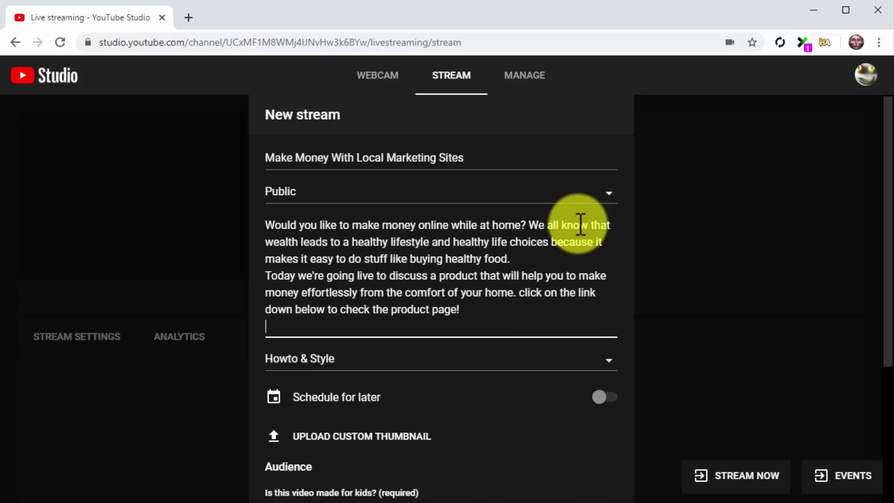
key(Return)
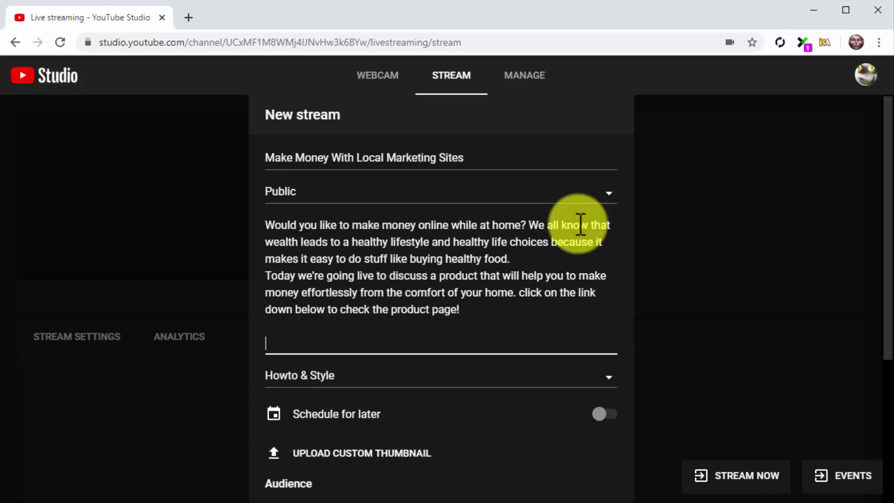
text(https://localsitesgo.com/jv/)
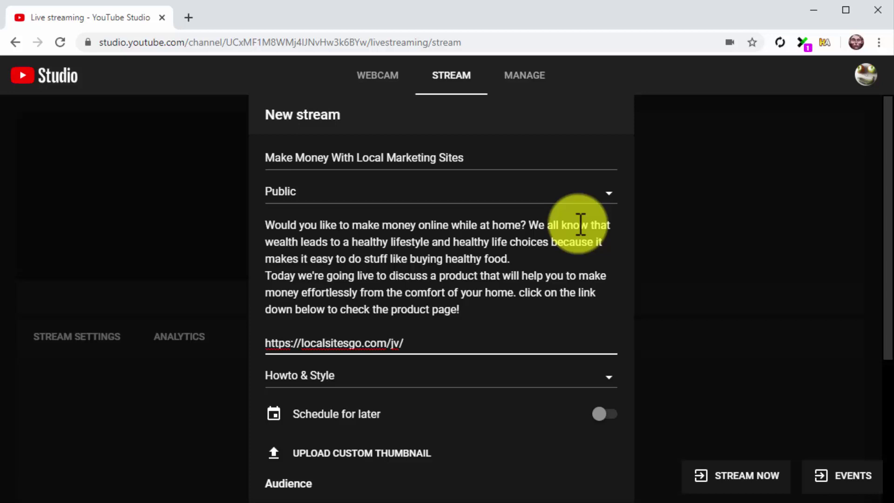
- Keep the stream Public and set its category to Education
click(567, 195)
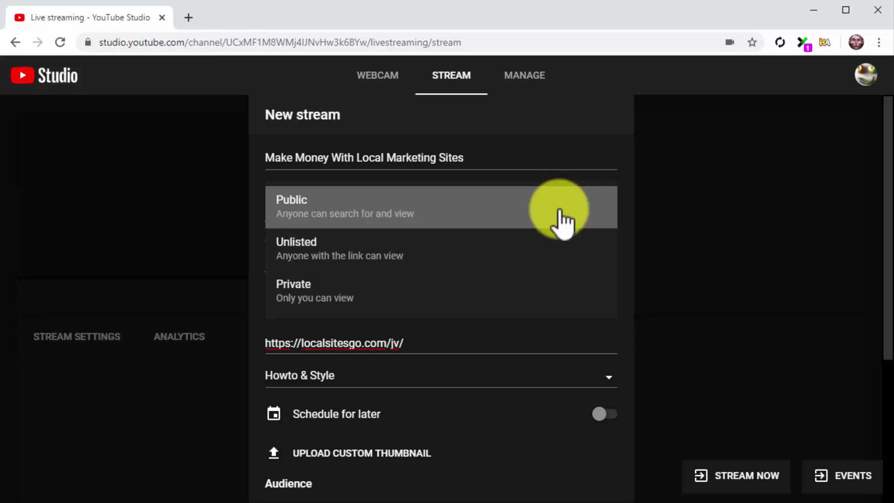
click(559, 209)
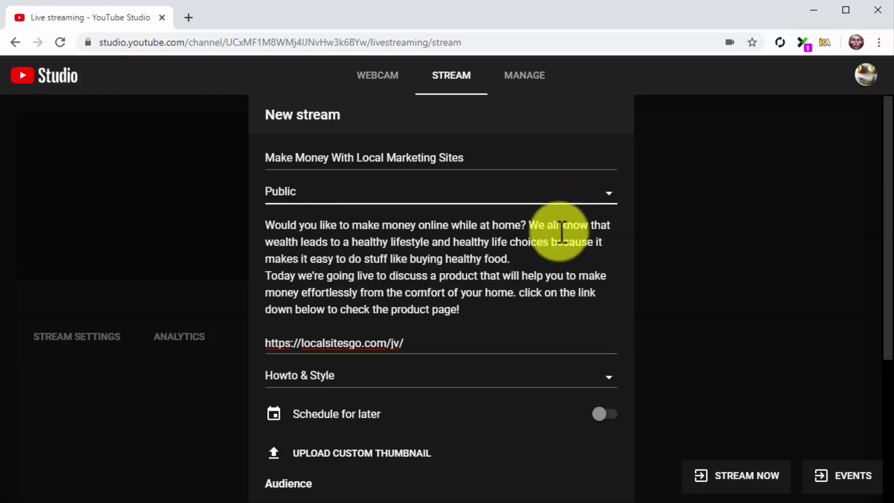
click(555, 378)
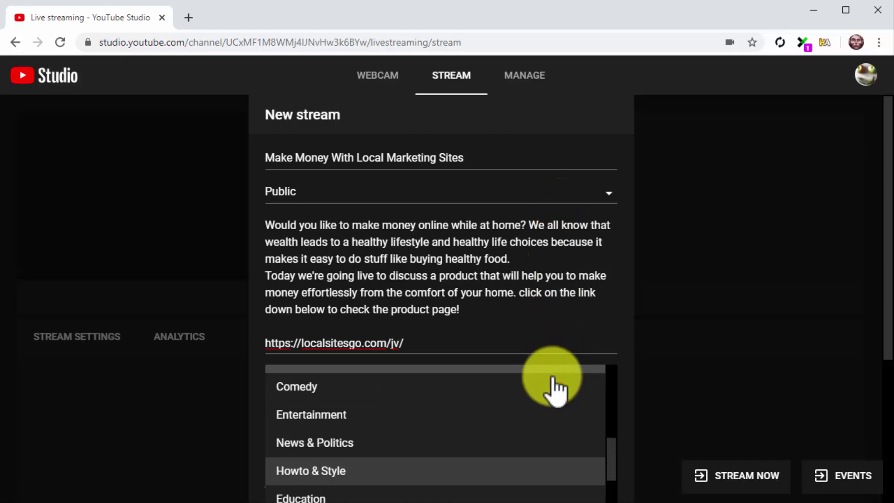
click(531, 489)
- Upload the localsitesgo image as a custom thumbnail and mark the stream not made for kids
scroll(599, 425, down, 2)
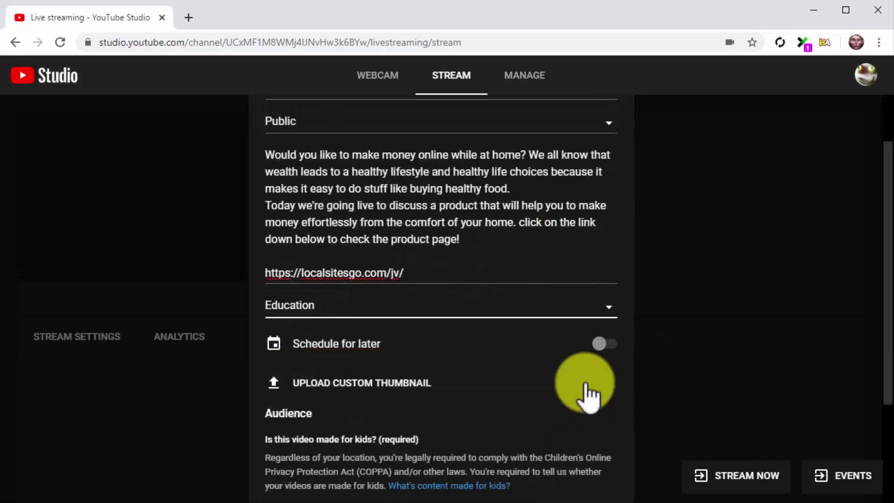
click(419, 391)
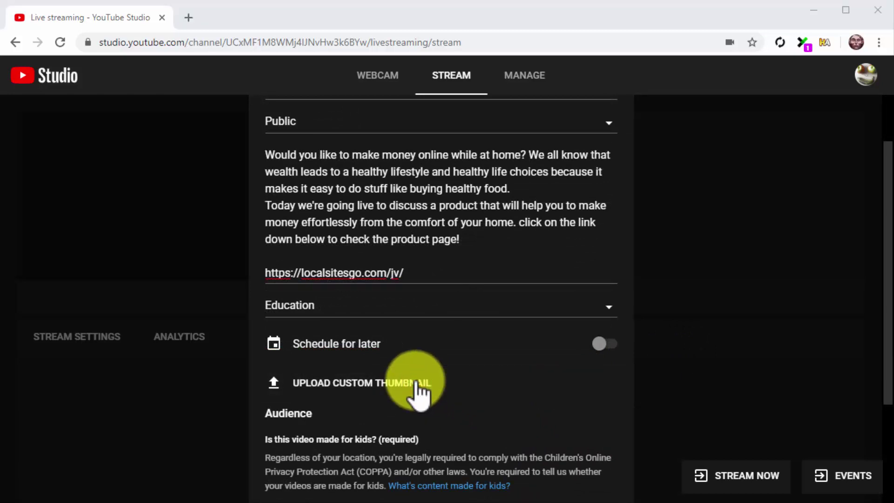
scroll(357, 236, down, 3)
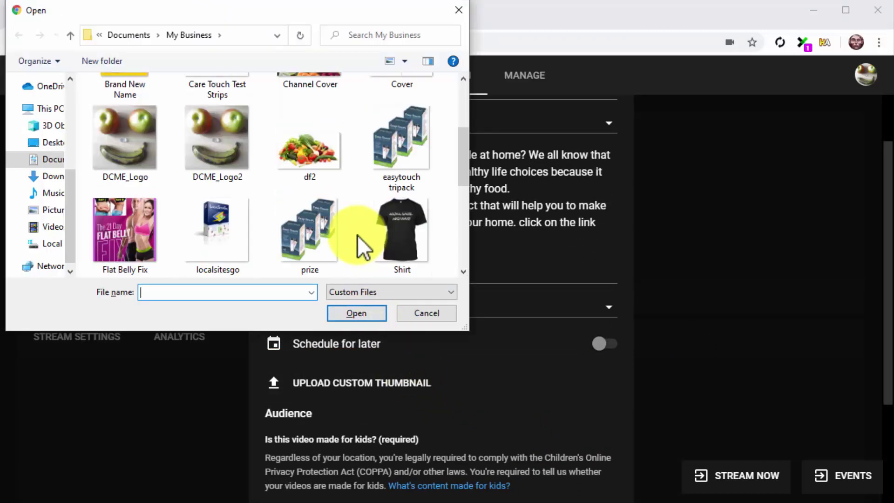
scroll(357, 236, down, 3)
double_click(245, 179)
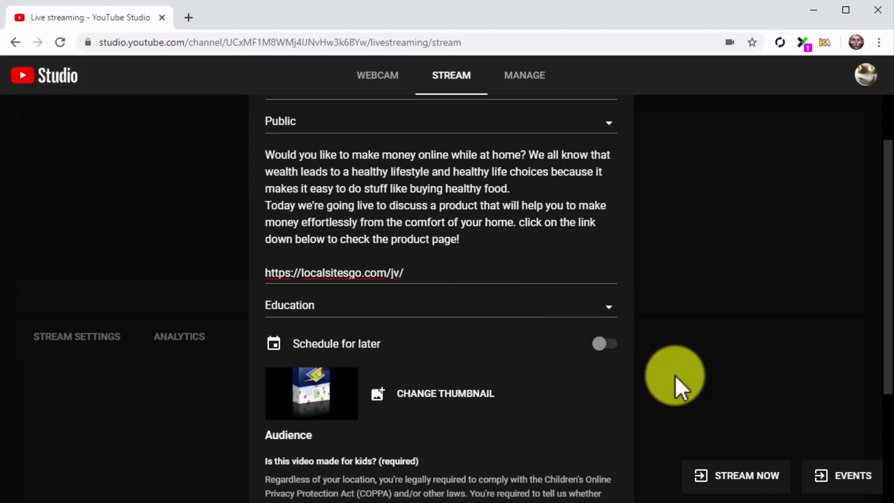
scroll(675, 375, down, 3)
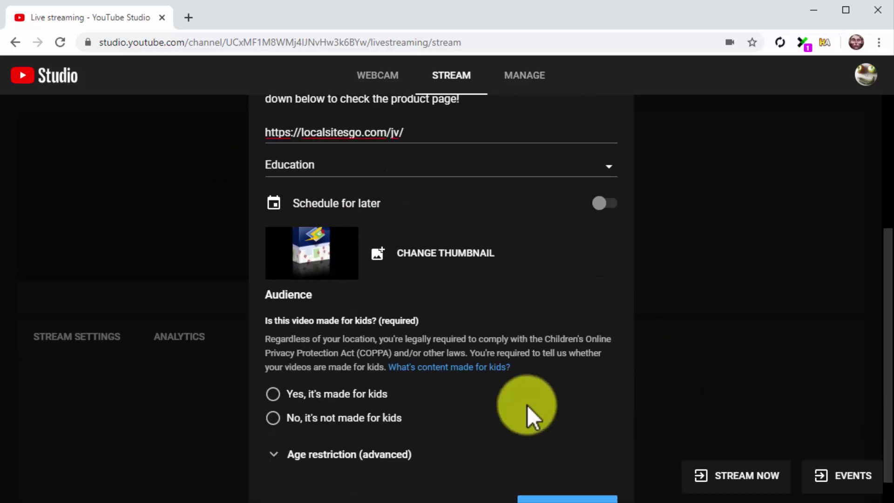
click(393, 428)
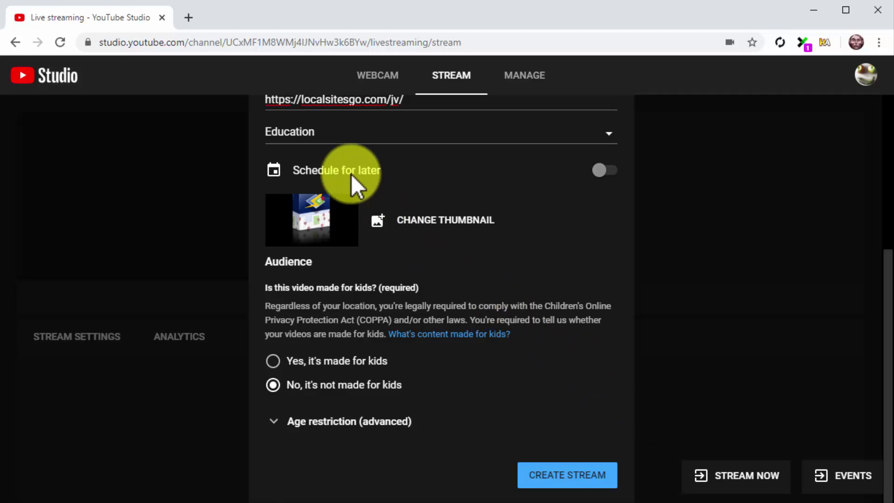
- Turn on Schedule for later with a start of Thu, Mar 26 at 6:00 PM
click(605, 171)
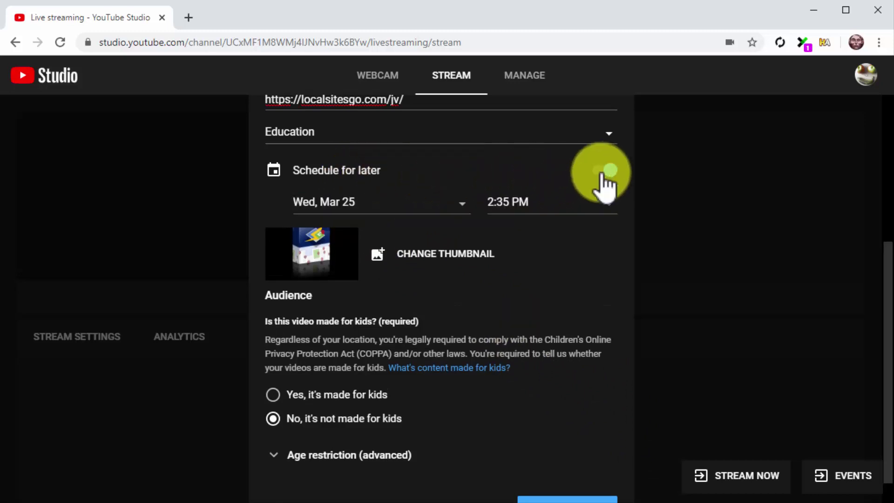
click(437, 203)
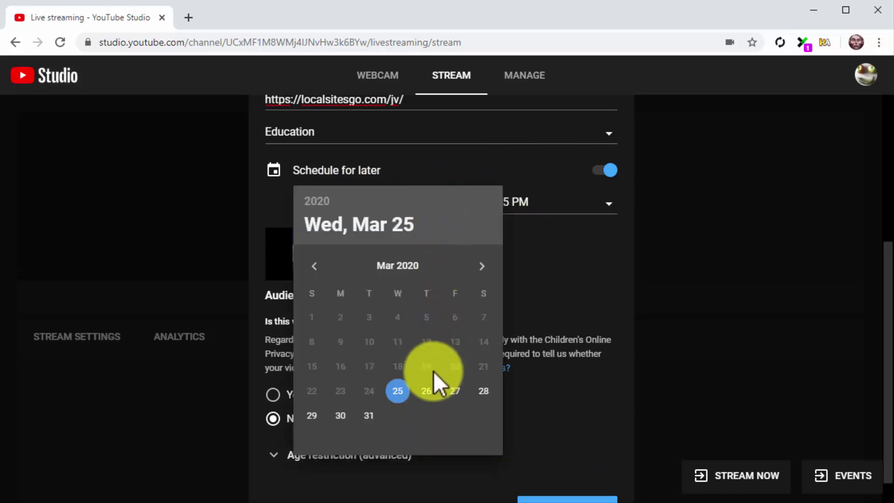
click(426, 391)
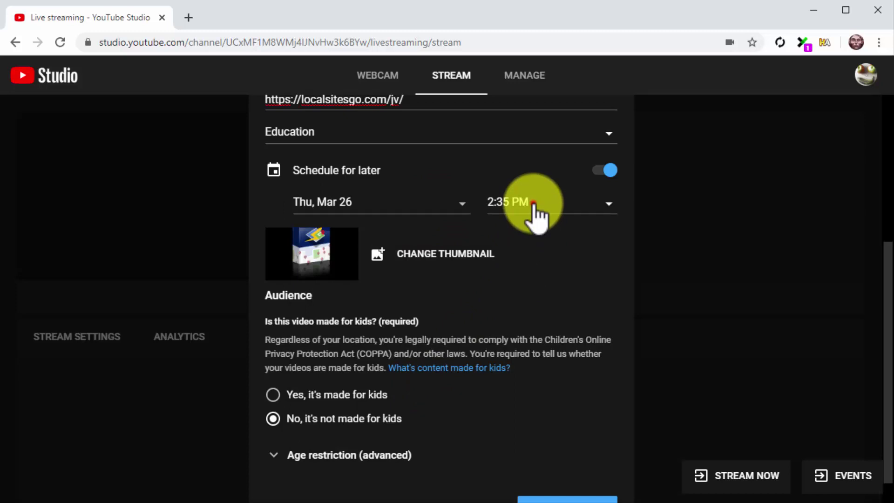
click(531, 203)
scroll(516, 372, down, 20)
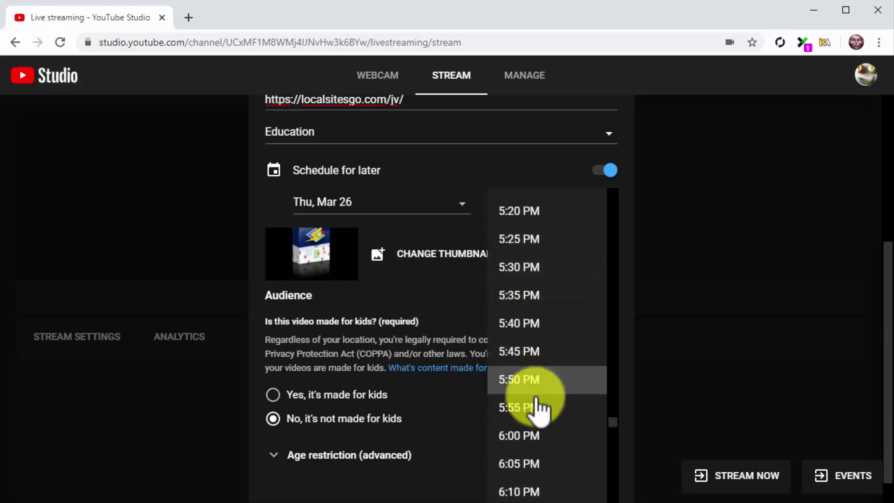
click(530, 433)
scroll(532, 431, down, 1)
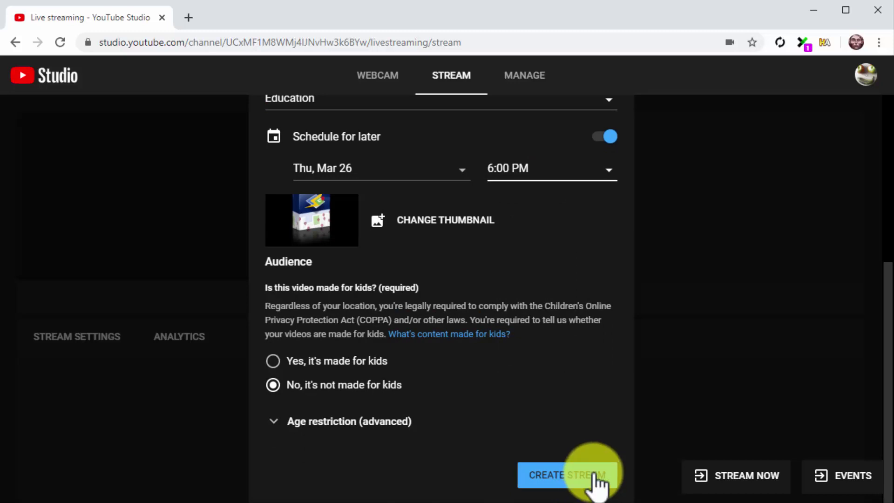
- Switch the Schedule for later toggle off, clearing the Mar 26, 6:00 PM start
click(590, 143)
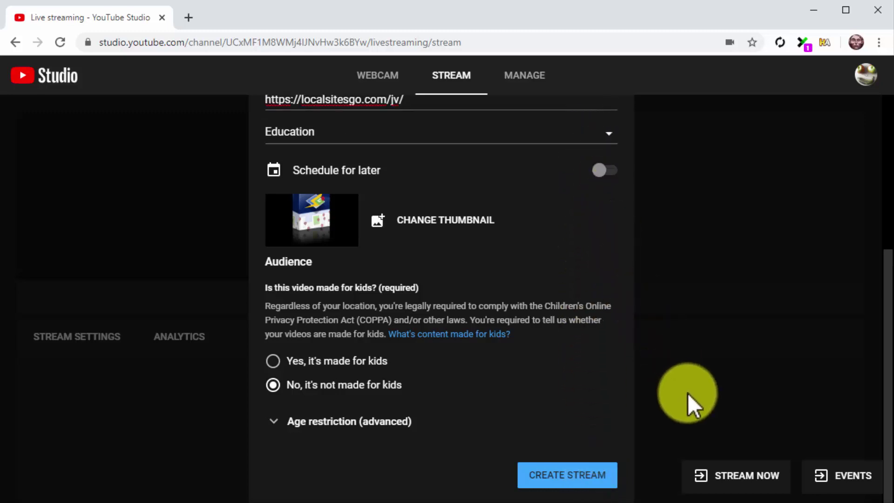